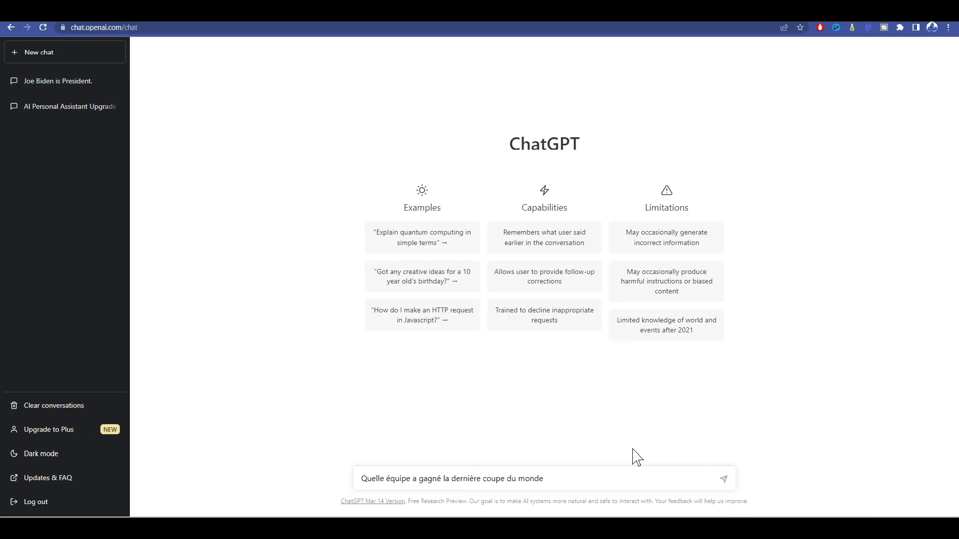
Submit the question "Quelle équipe a gagné la dernière coupe du monde" to ChatGPT
key("Return")
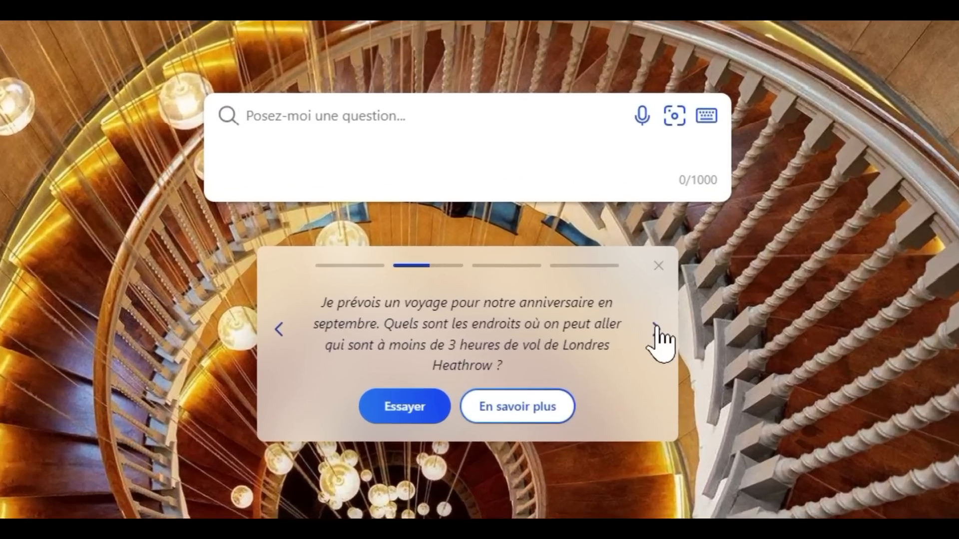
Switch to the Bing home page and show the next example question
left_click(655, 327)
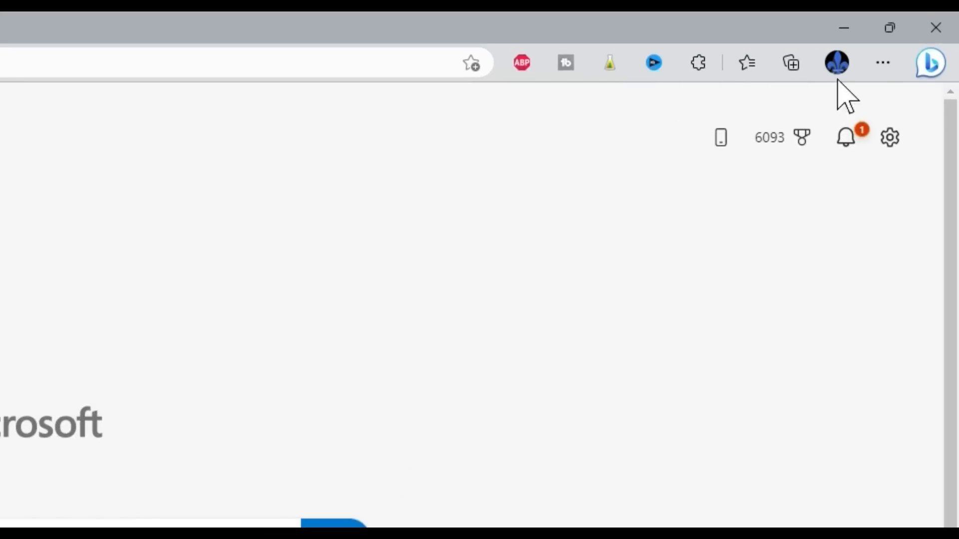
Switch to Edge, open the Bing sidebar and look through its Conversation, Rédiger and Informations sections
left_click(930, 64)
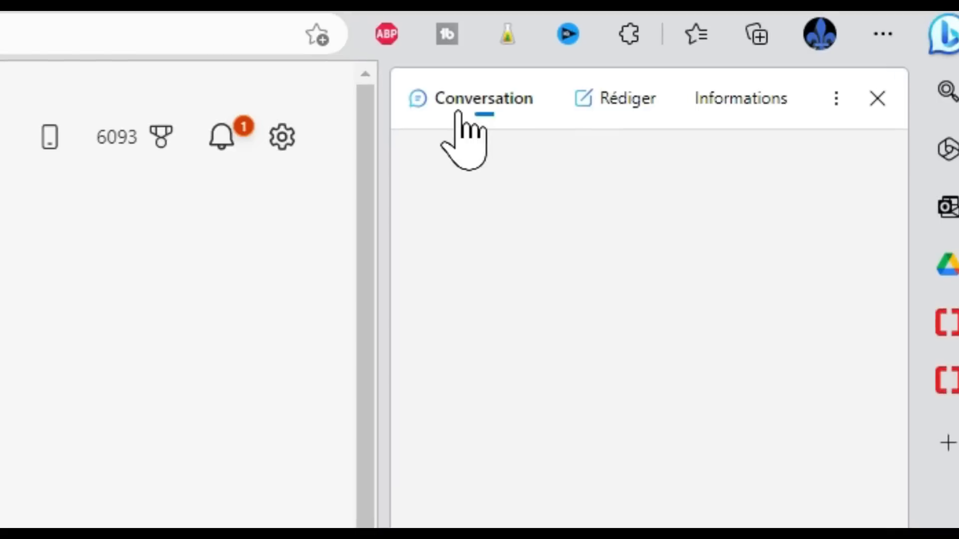
left_click(481, 100)
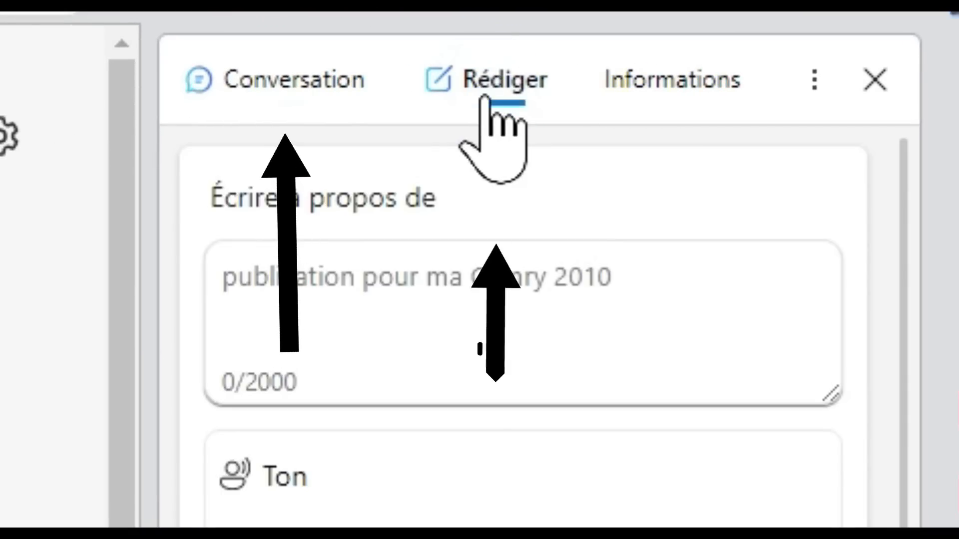
left_click(606, 83)
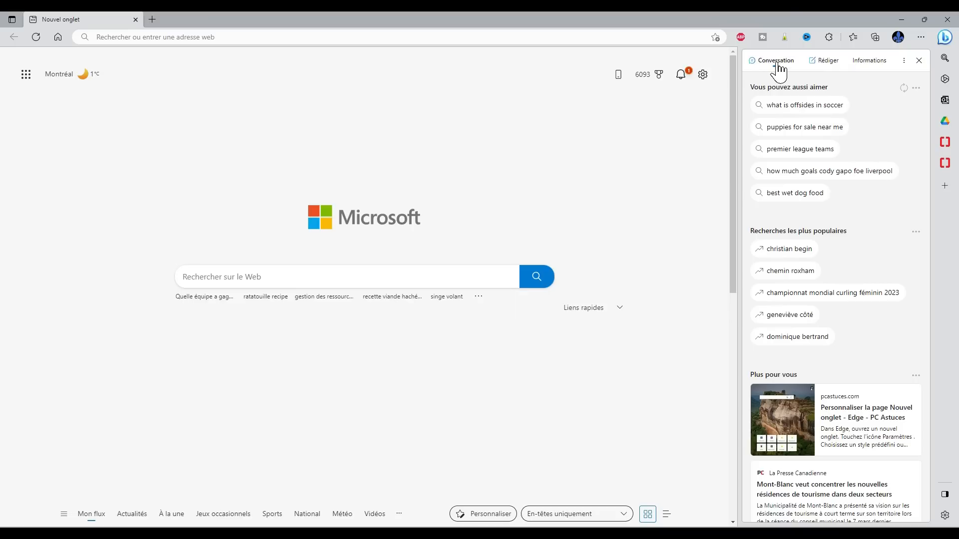
Ask in the Bing sidebar's Conversation section for a ratatouille recipe: "J'aimerai avoir la recette pour préparer une ratatouille"
left_click(775, 60)
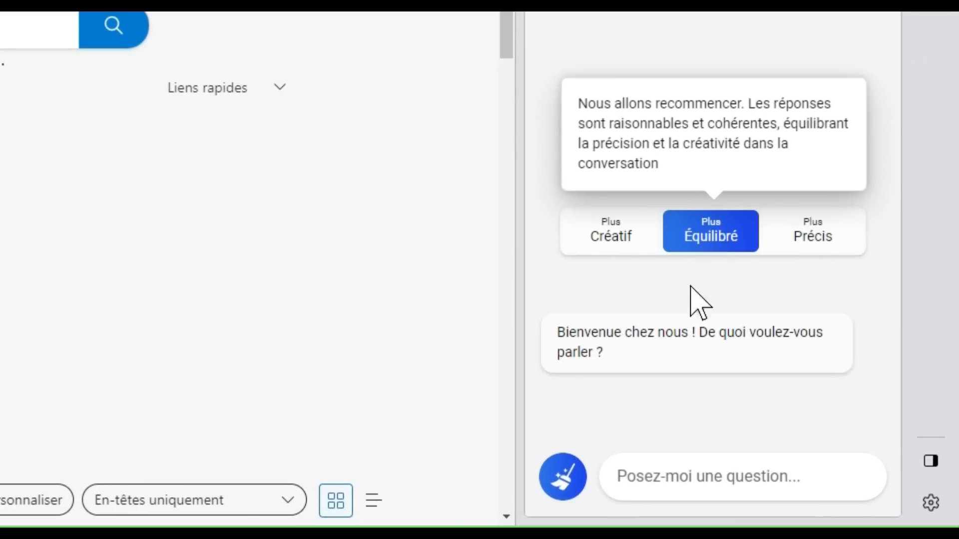
left_click(673, 466)
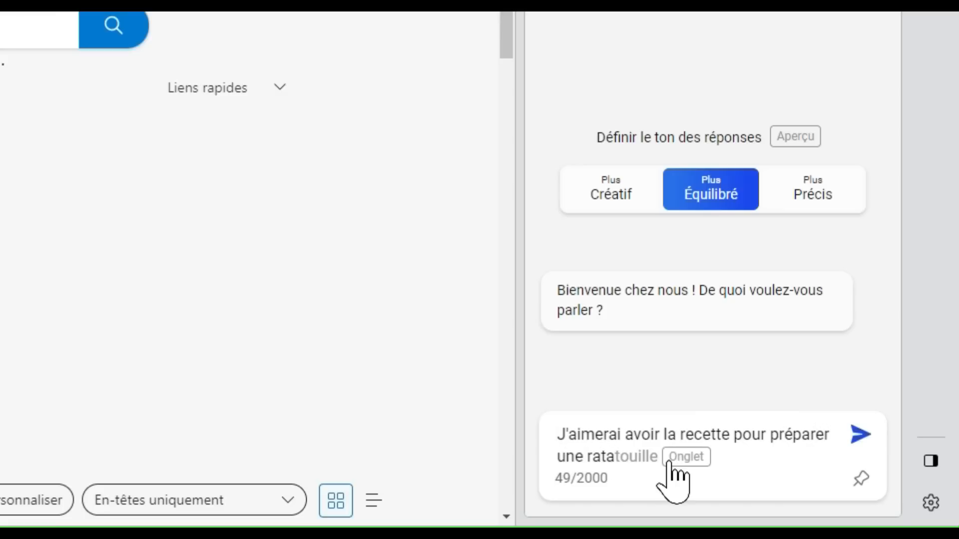
key("Return")
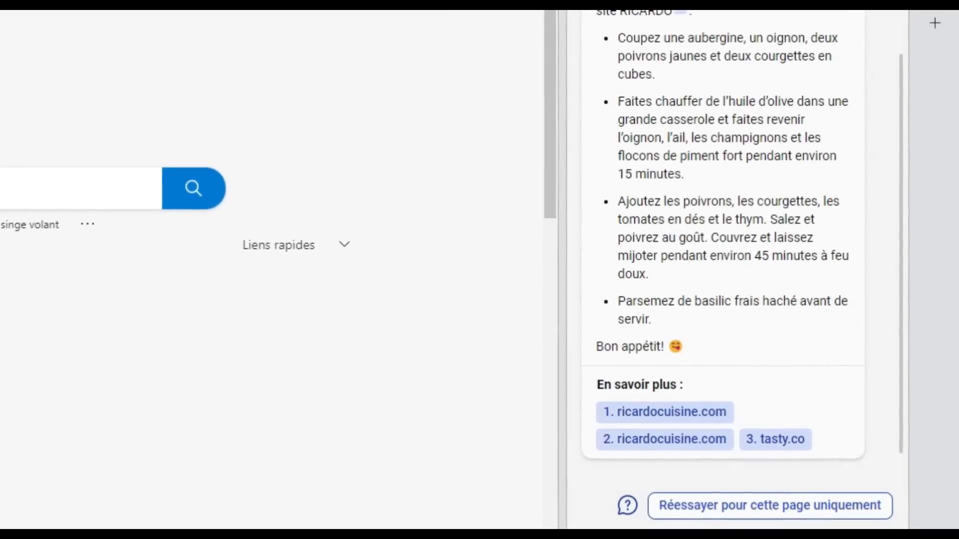
Send a follow-up message about the recipe's ingredients, beginning "J'aimerai avoir les ingrédients"
type("J'aimerai avoir les ingr")
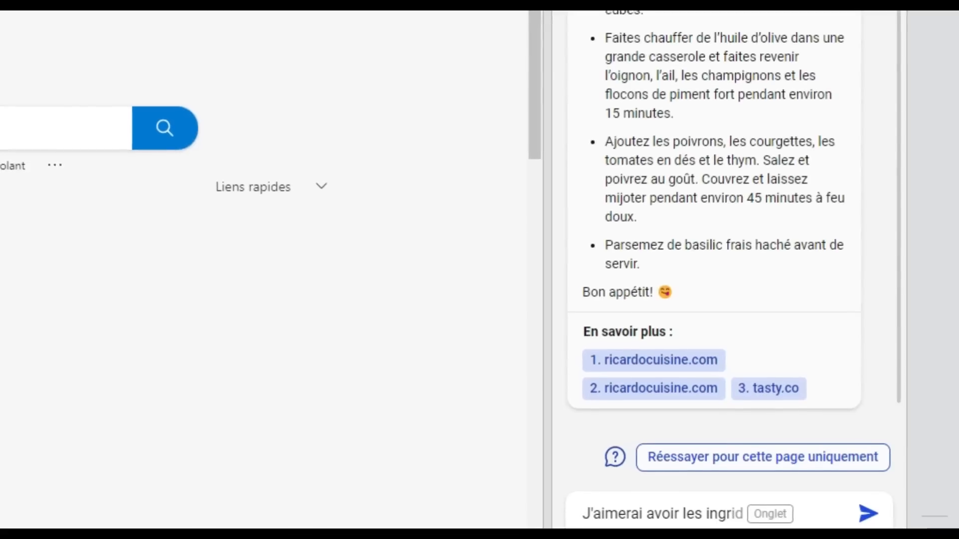
type("r")
key("BackSpace")
type("éd")
key("Tab")
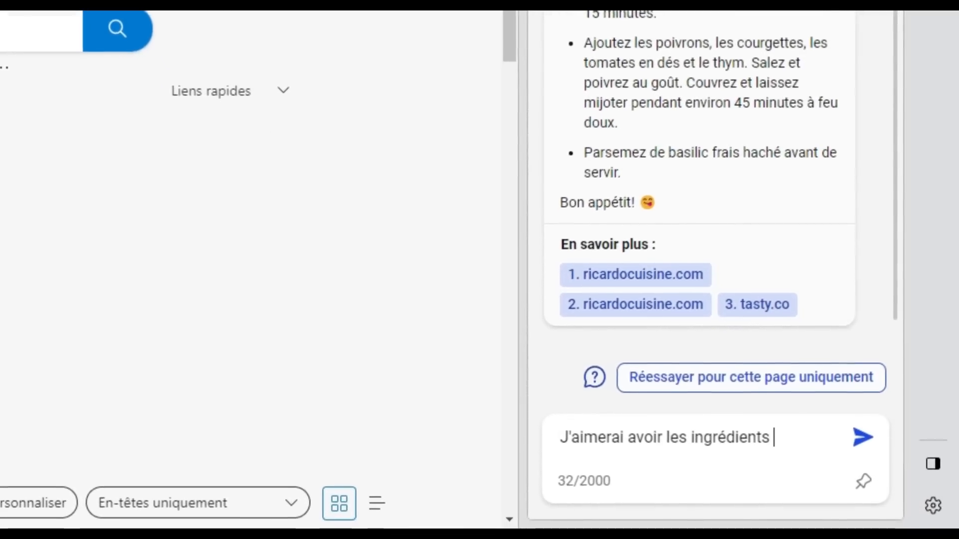
key("Return")
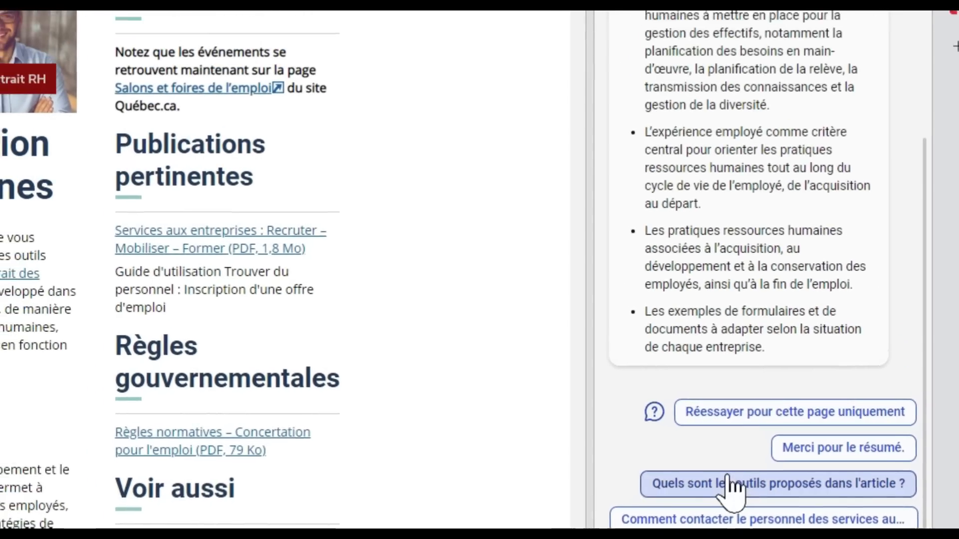
Ask the suggested follow-up question "Quels sont les outils proposés dans l'article ?" about the human resources page
left_click(704, 387)
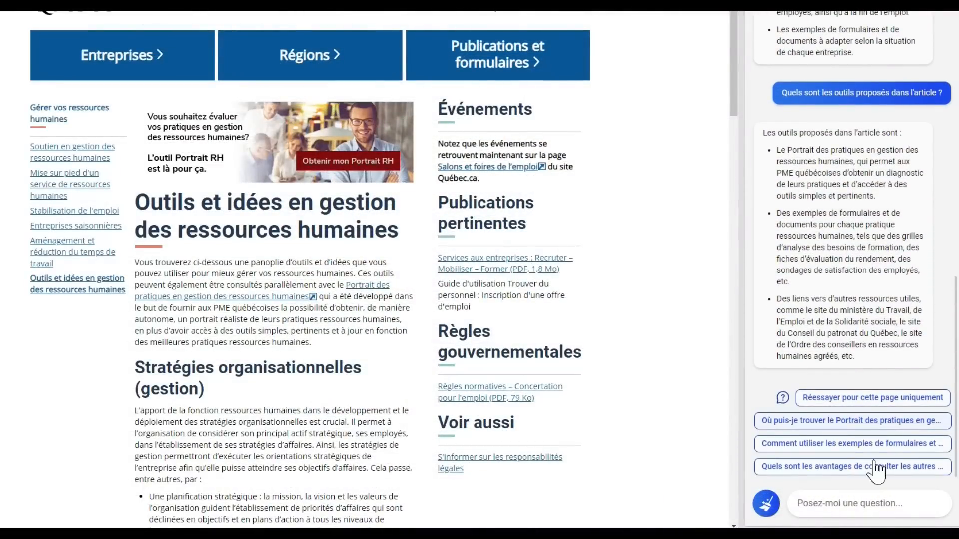
Ask Bing about comedy shows in the region, beginning "J'aimerai assister à un spectacle d'humour dans la"
left_click(879, 515)
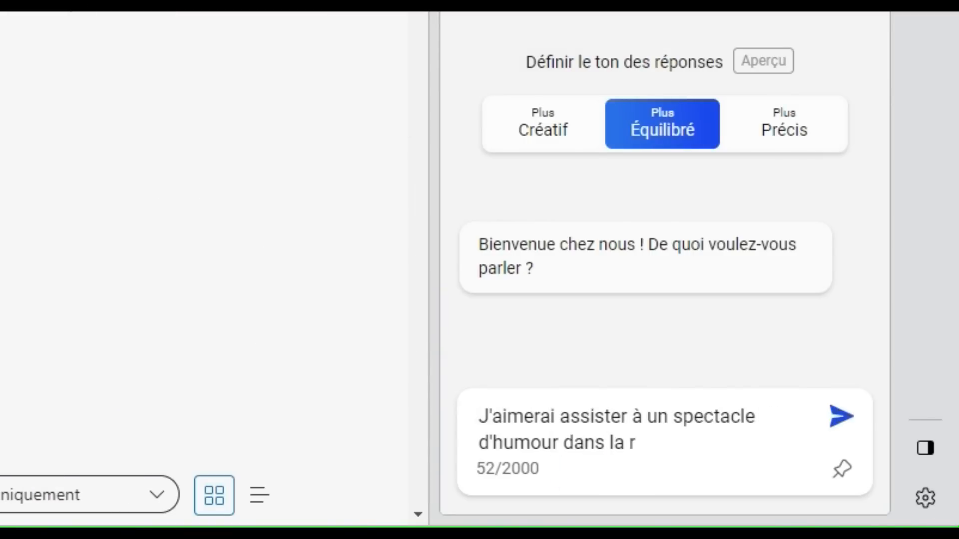
key("Return")
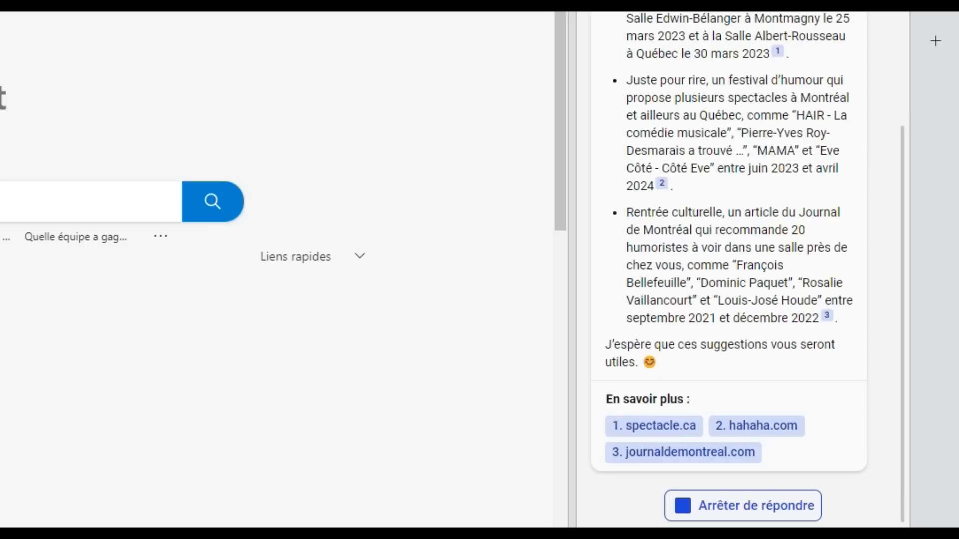
Ask the follow-up question "Peux-tu me donner plus d'informations sur le premier spectacle"
type("Peux-tu me donner plus d'in")
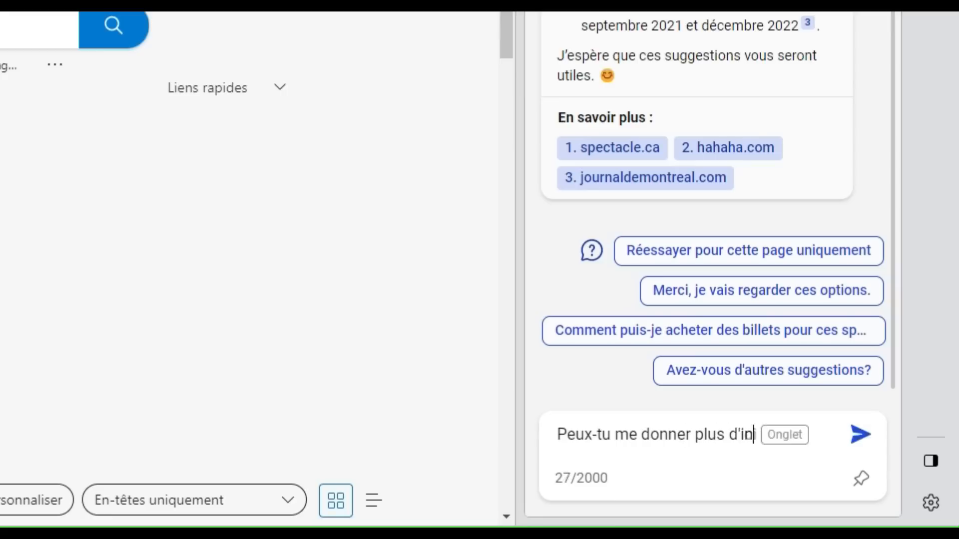
type("formations sur le premier spectacle")
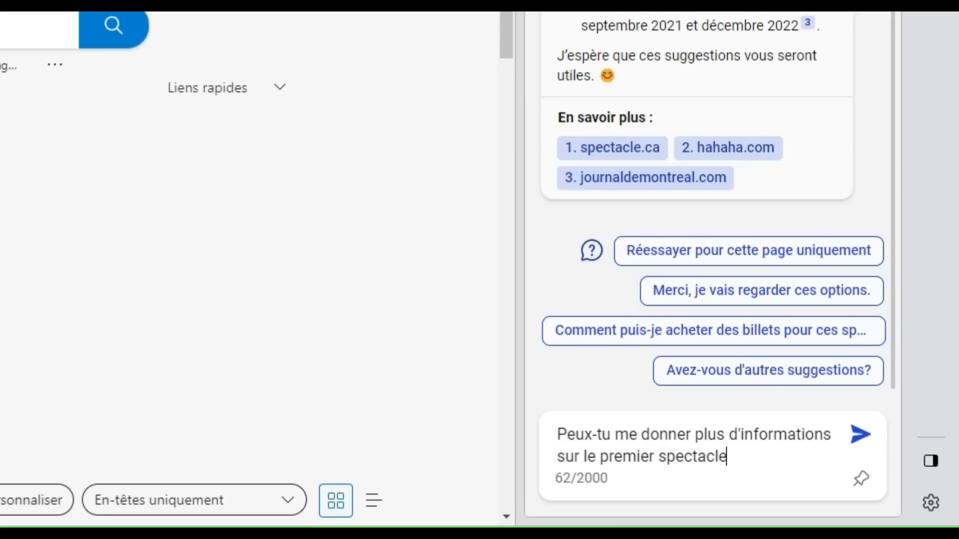
key("Return")
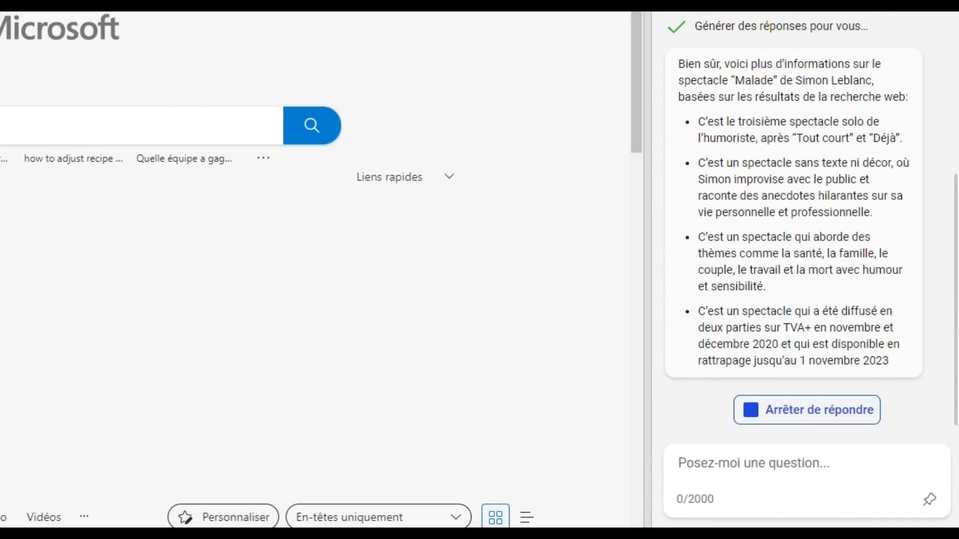
Ask about ticket prices with the message "J'aimerai avoir une idée sur le prix des billets"
type("J'aimerai avoir une idée sur le prix des billets")
key("Return")
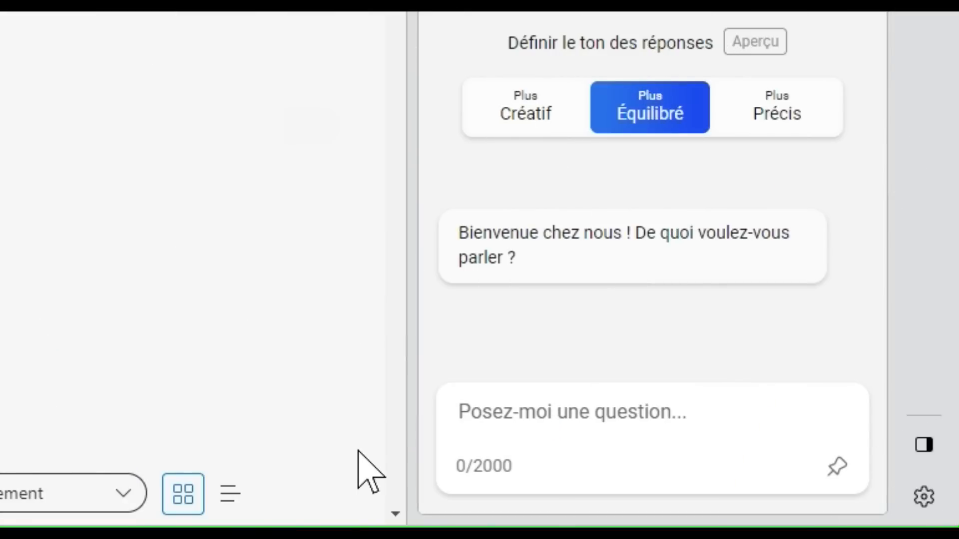
Ask Bing for free dog pictures with "J'aimerai avoir des images libres de droit et gratuites de chien"
type("J'aimerai av")
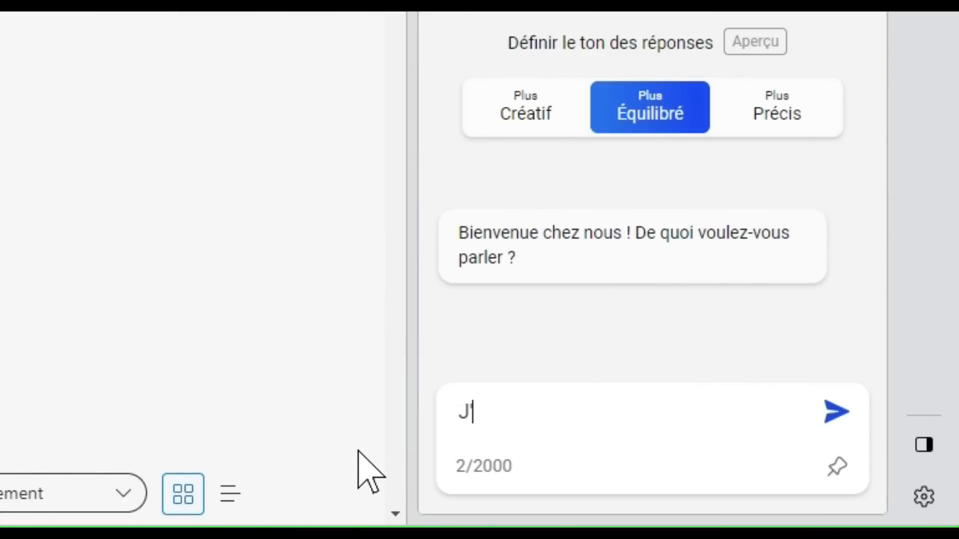
key("Tab")
type("des image")
key("Tab")
type("libre")
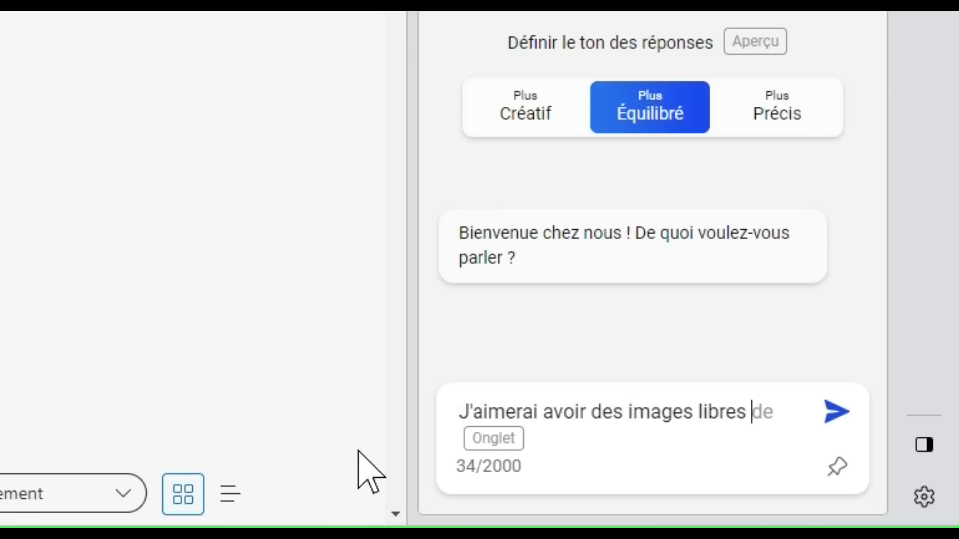
type("s")
key("Tab")
type("droit")
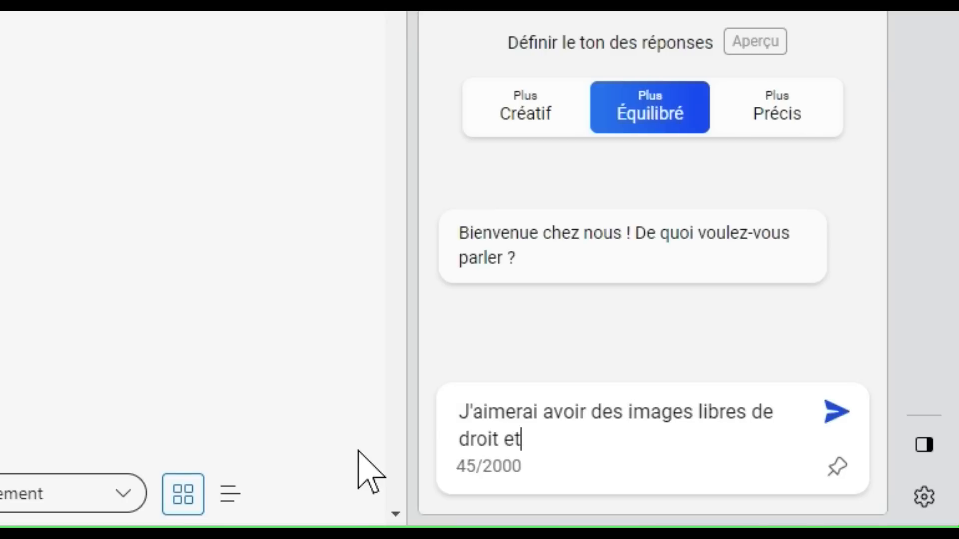
type(" et gratuites")
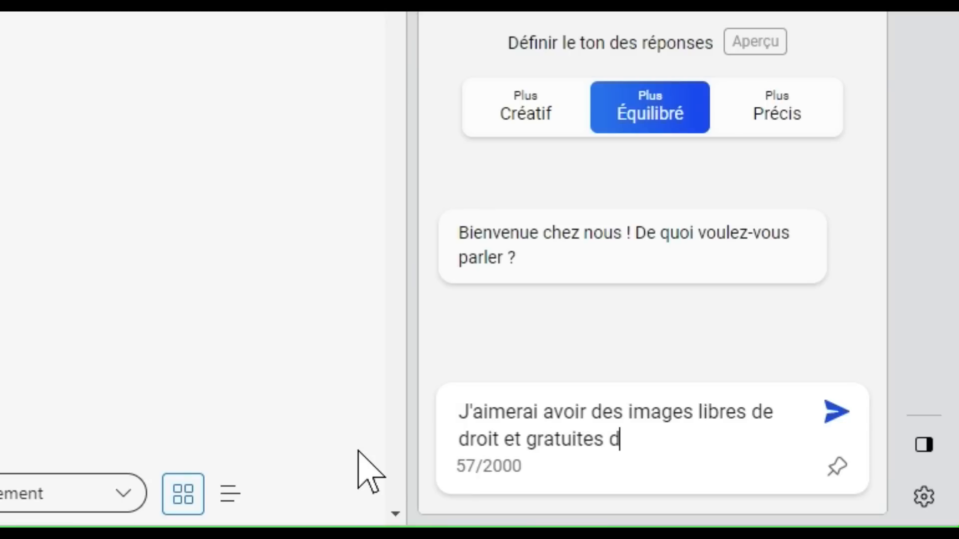
type("de chien")
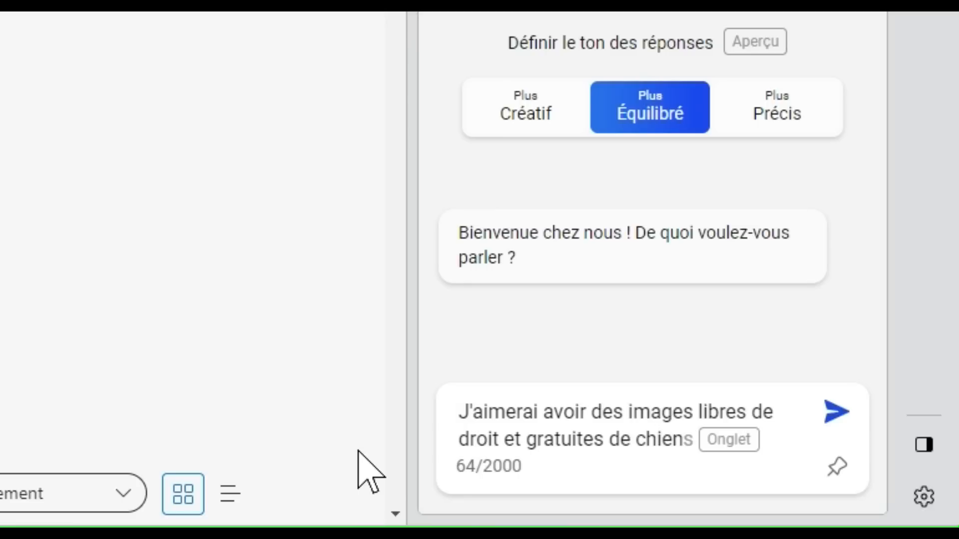
key("Return")
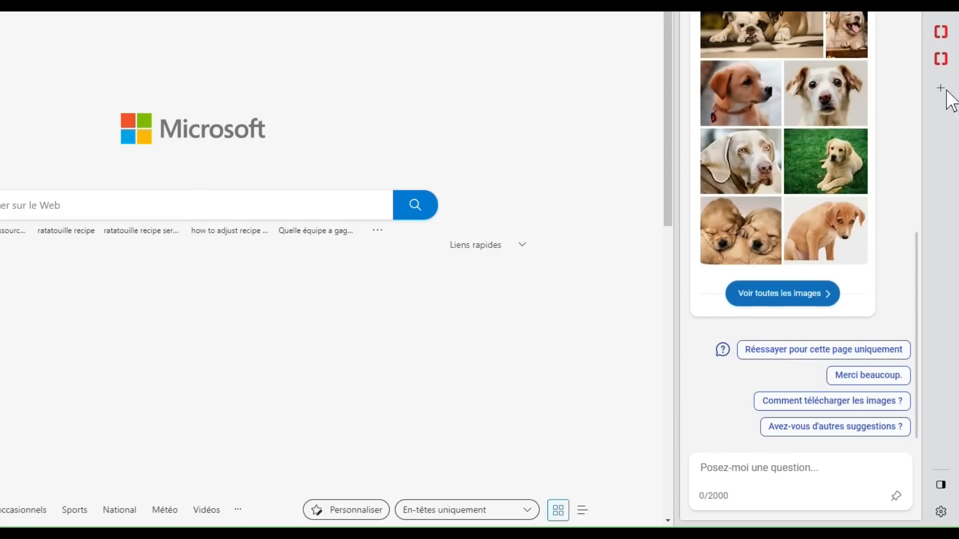
Open the royalty-free dog image results offered in the chat answer, including the picture of the dog on green grass
scroll(808, 71, "up", 1)
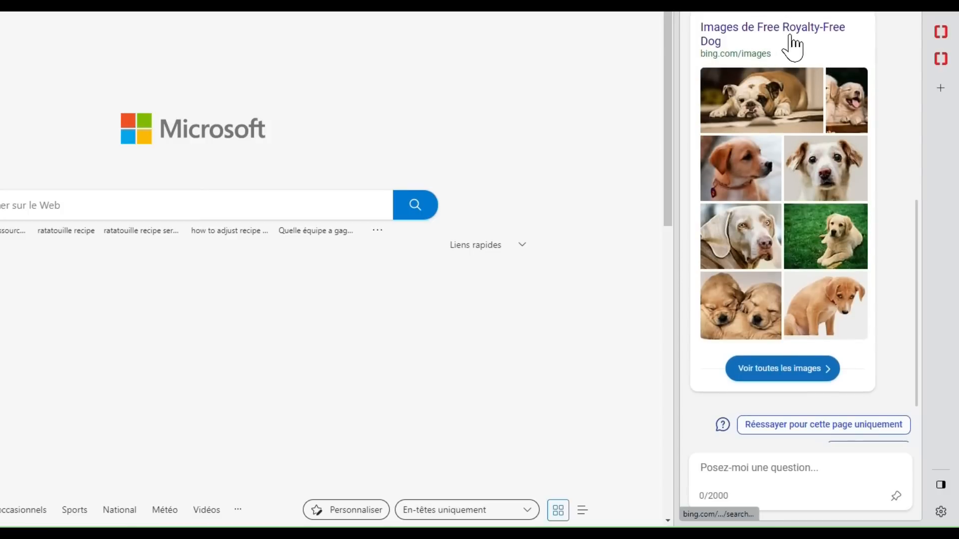
left_click(813, 50)
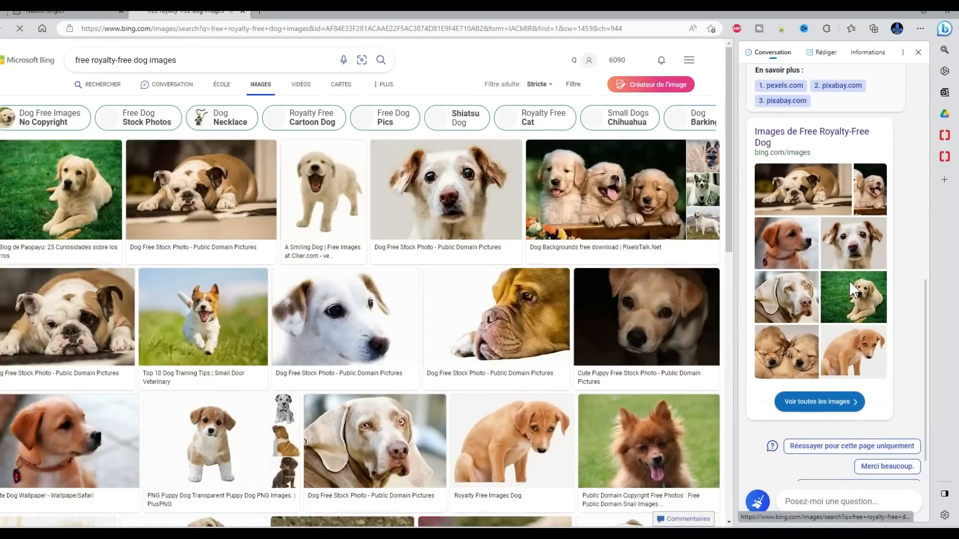
left_click(845, 274)
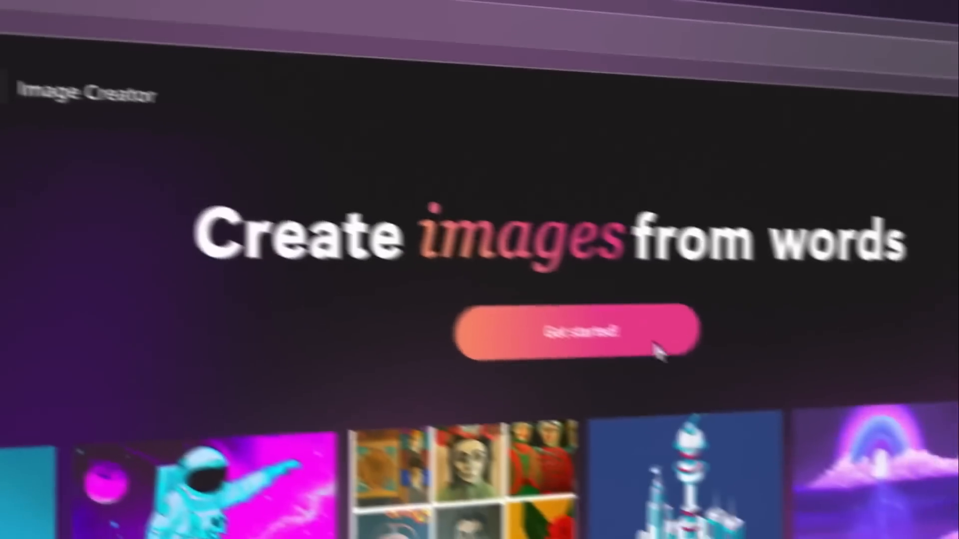
Switch to Bing Image Creator, get started and begin the image description with "a floating"
left_click(644, 338)
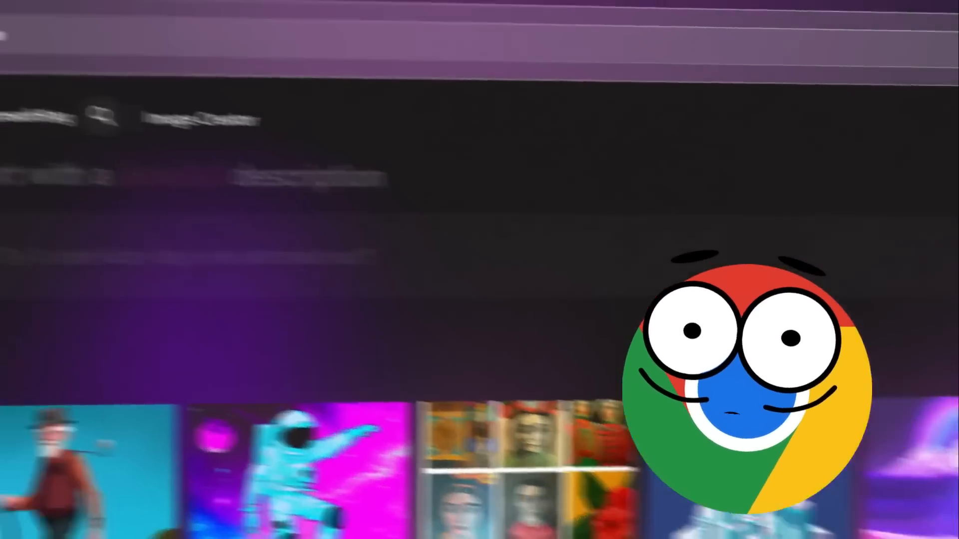
left_click(497, 324)
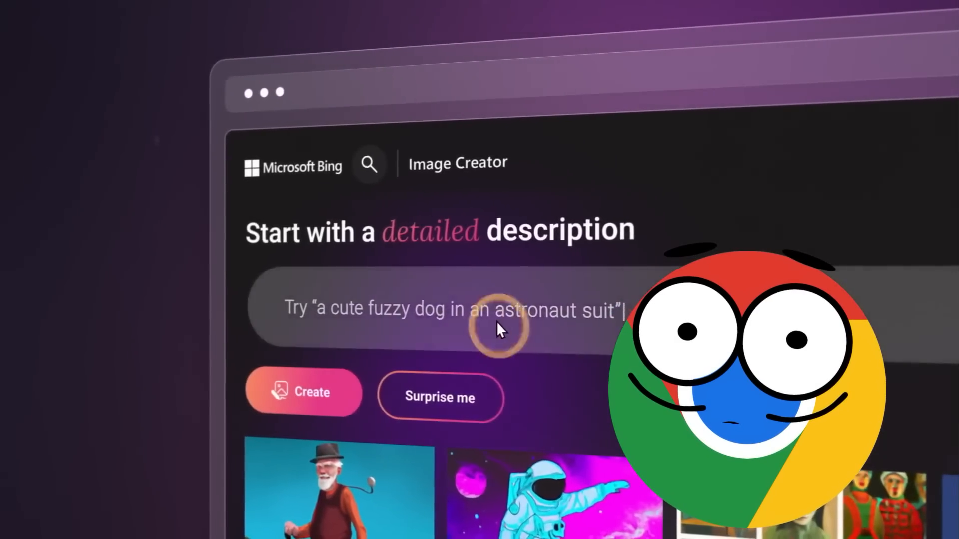
type("a floating")
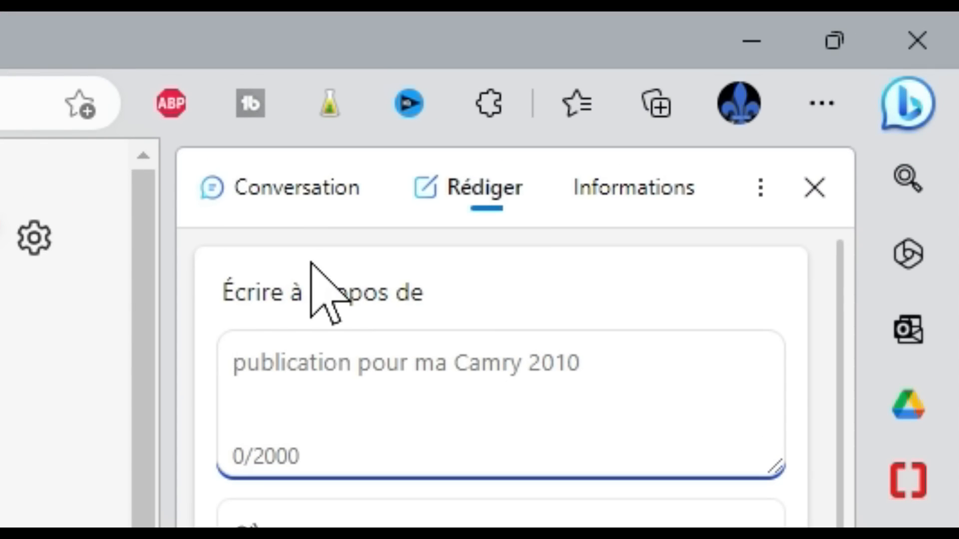
Describe the draft in French: invite a colleague to supper about the organisation's new environmental strategy project, jeudi à 18h, and ask for a restaurant preference
type("J'aimerai i")
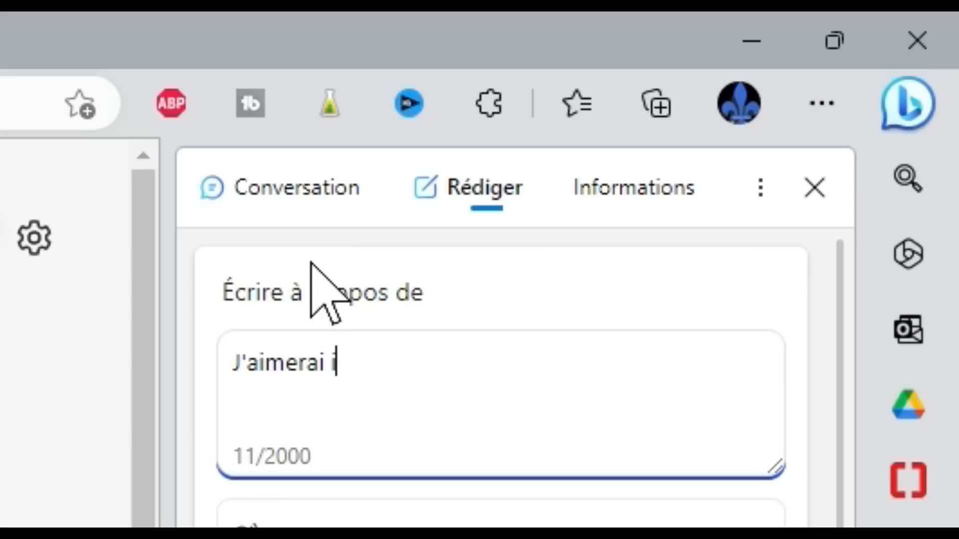
type("nviter")
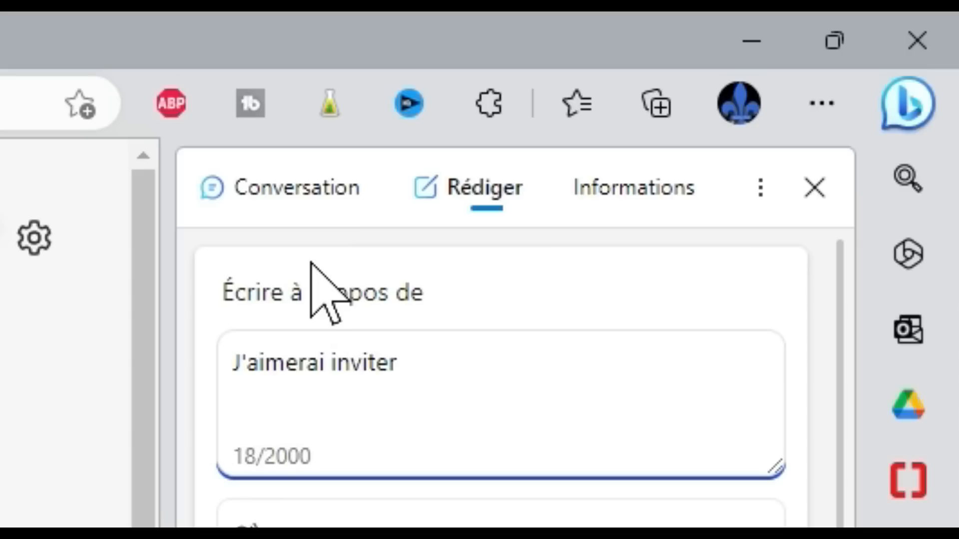
type(" un collè")
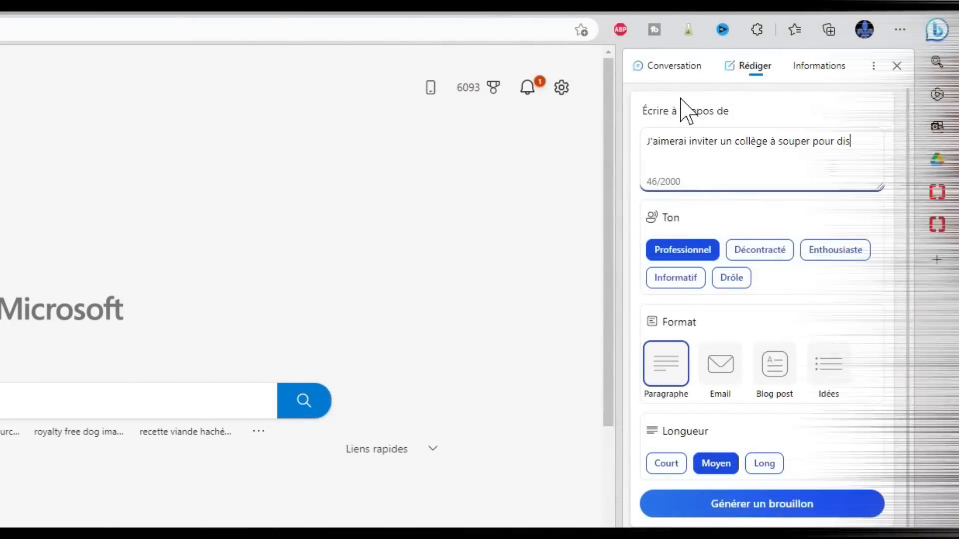
type("cuter")
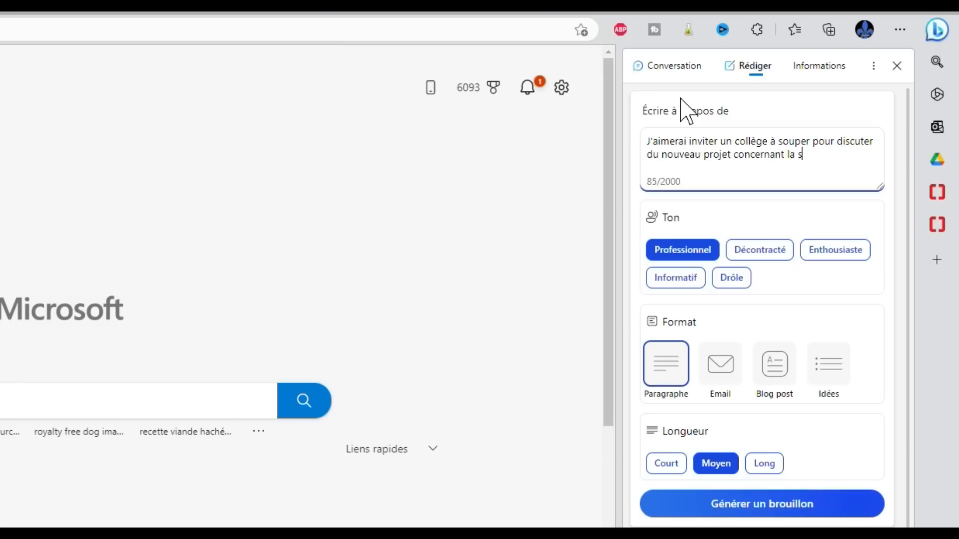
type("égie envire")
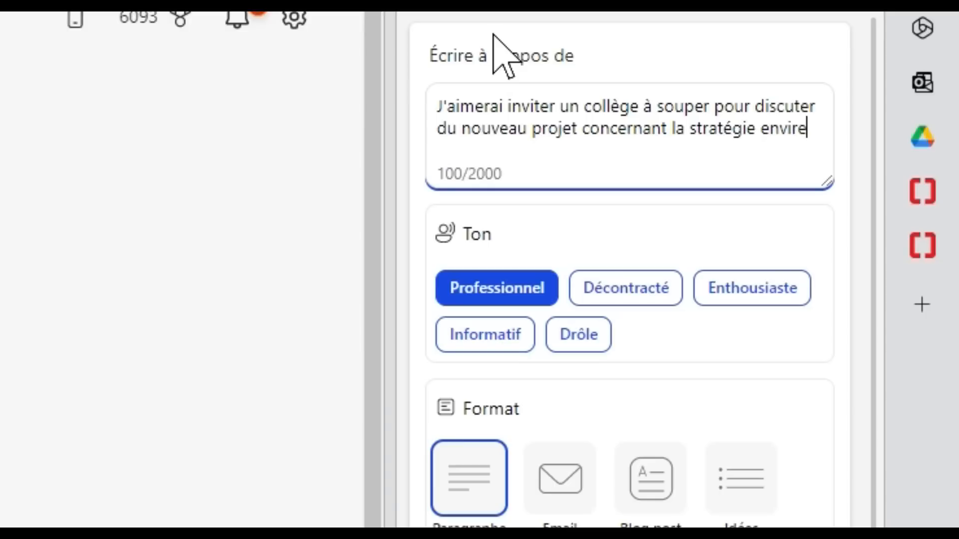
type("nnementale de l'organi")
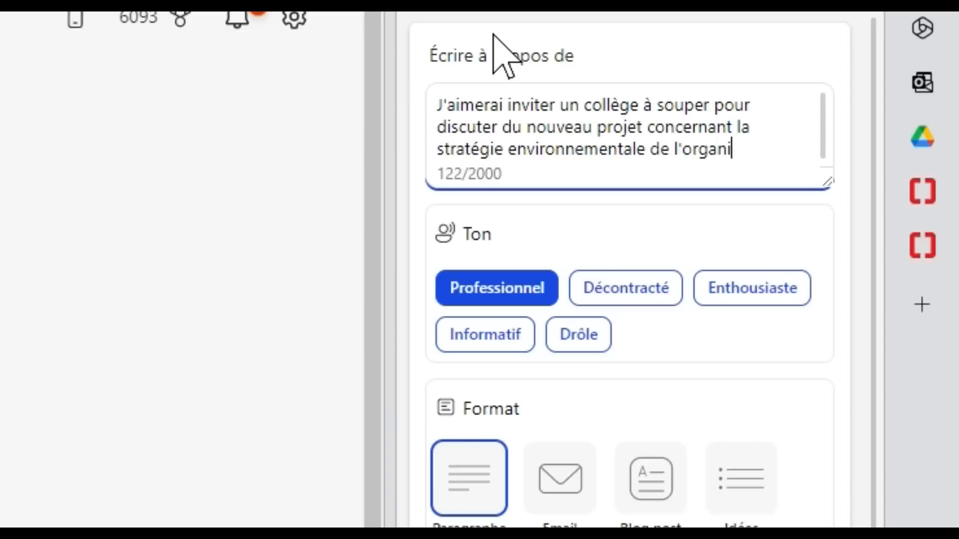
type("sation. Le souper ")
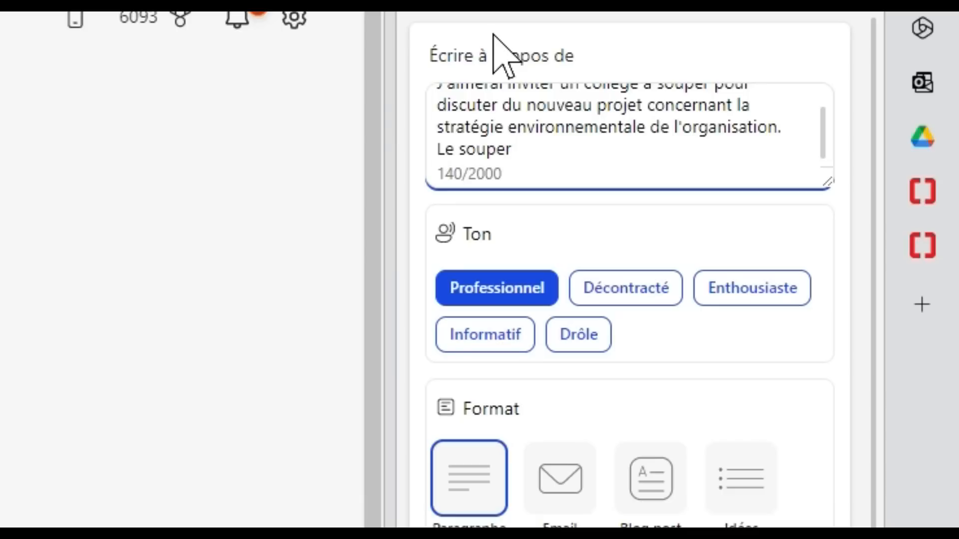
type("est prévu le jeudi ")
type("à 18h et j'aimerai savo")
type("ir s'il a une préférence de restauranty")
key("BackSpace")
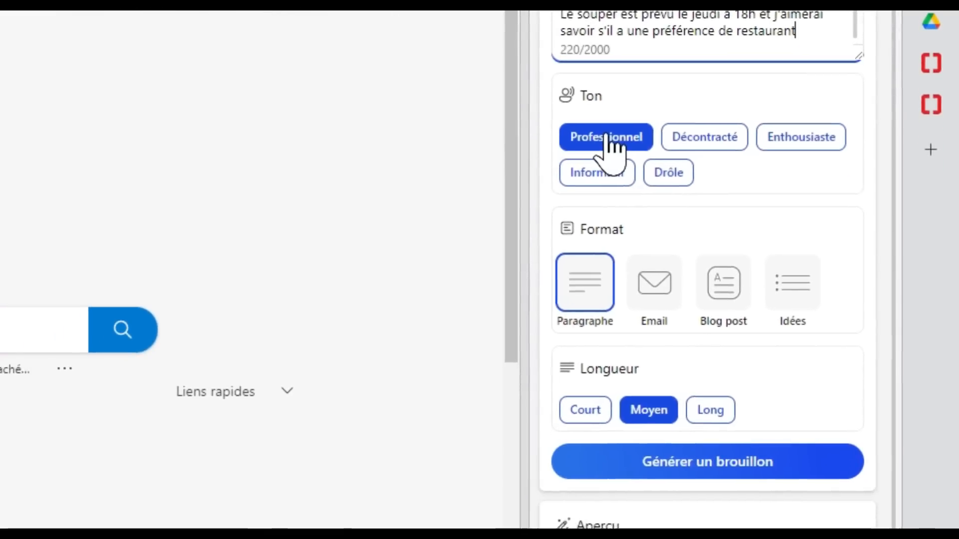
Generate a medium-length email draft of the invitation in the Professionnel tone, and generate it again in the Drôle tone
left_click(653, 272)
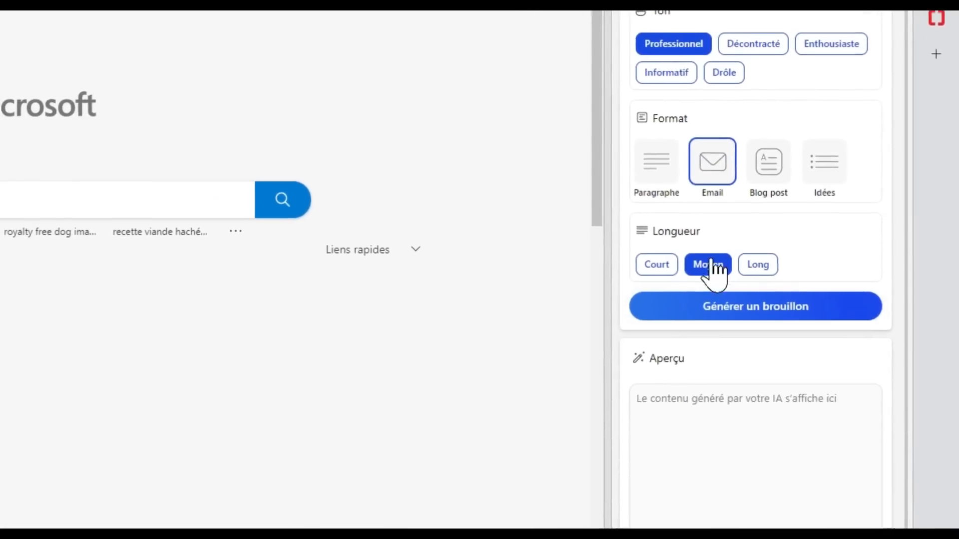
left_click(712, 310)
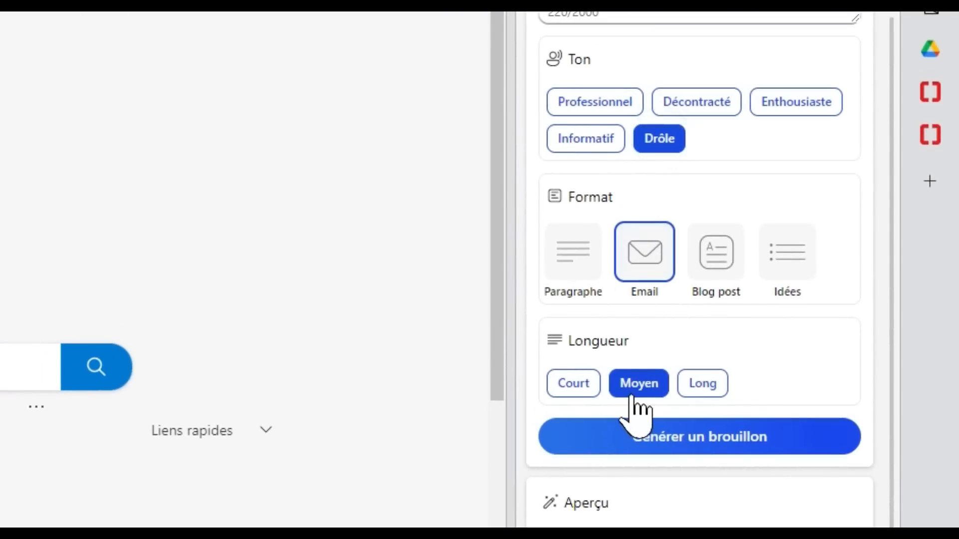
left_click(663, 440)
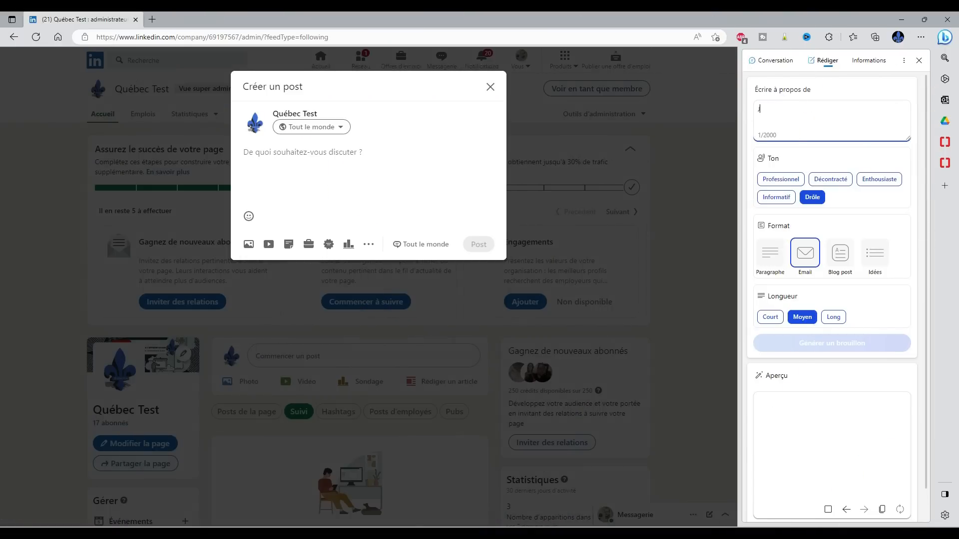
Enter "J'aimerai créer un post pour annoncer cette vidéo sur l'intelligence artificielle de Bing" as the new draft subject for the LinkedIn post
type("'aimerai créer un")
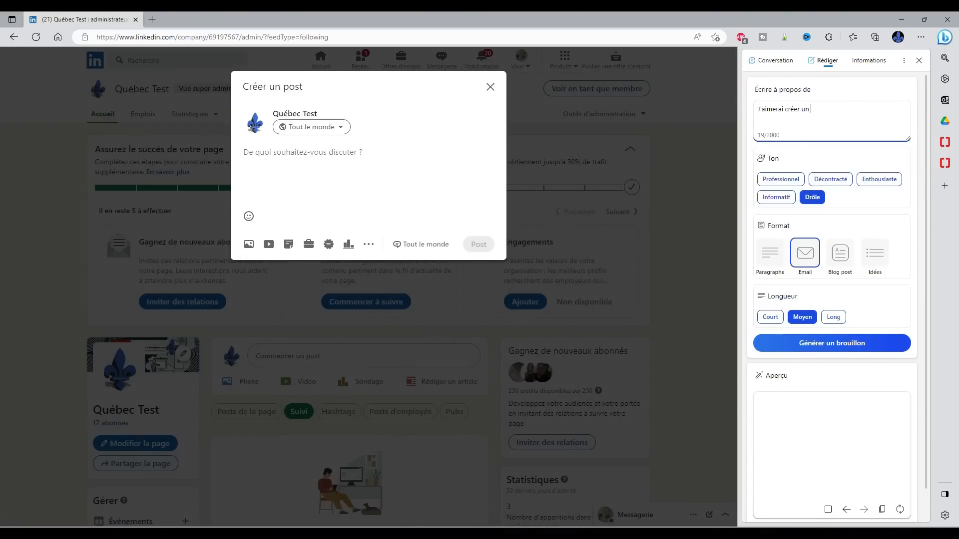
type(" post pour annoncer cette vidéo sur l'inte")
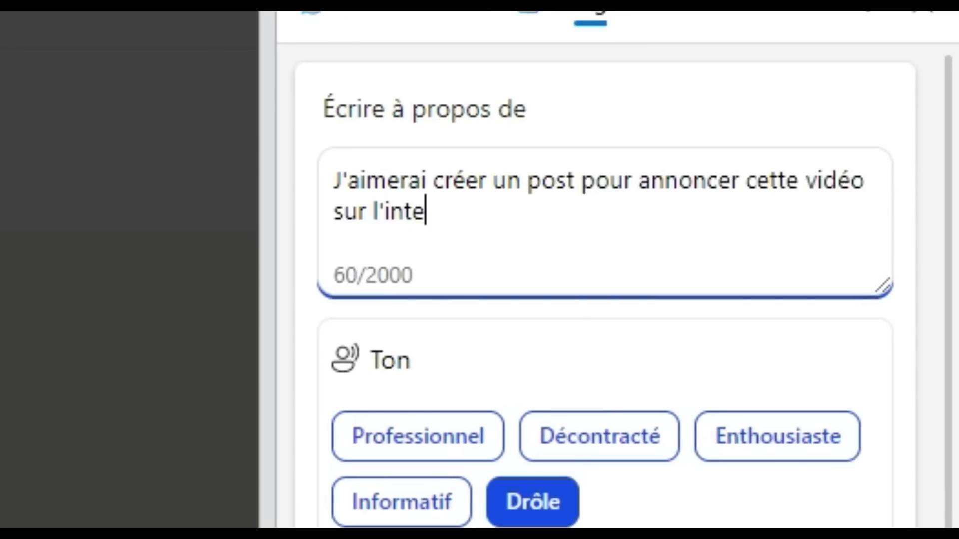
type("artificielle de Bing")
key("Return")
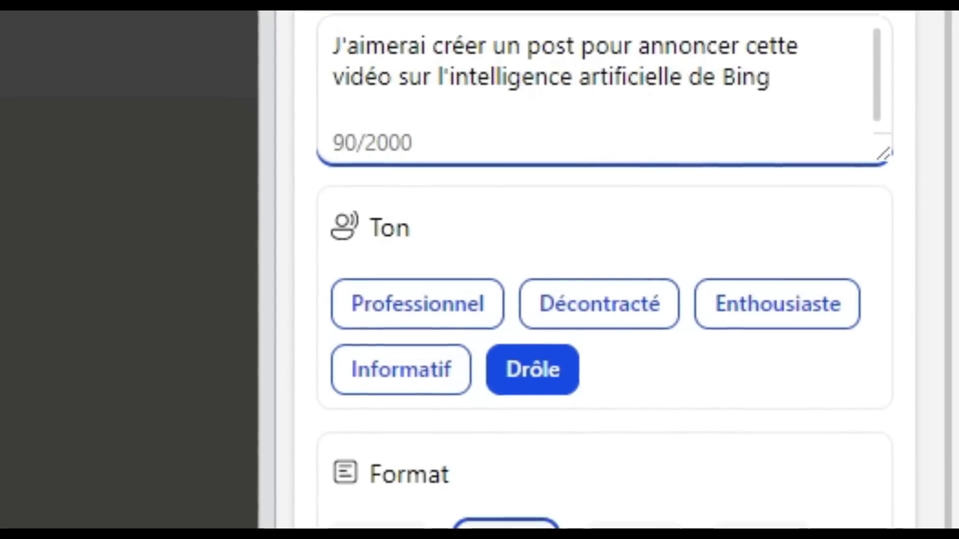
Generate the video announcement with the Enthousiaste tone, Blog post format and Court length
left_click(777, 254)
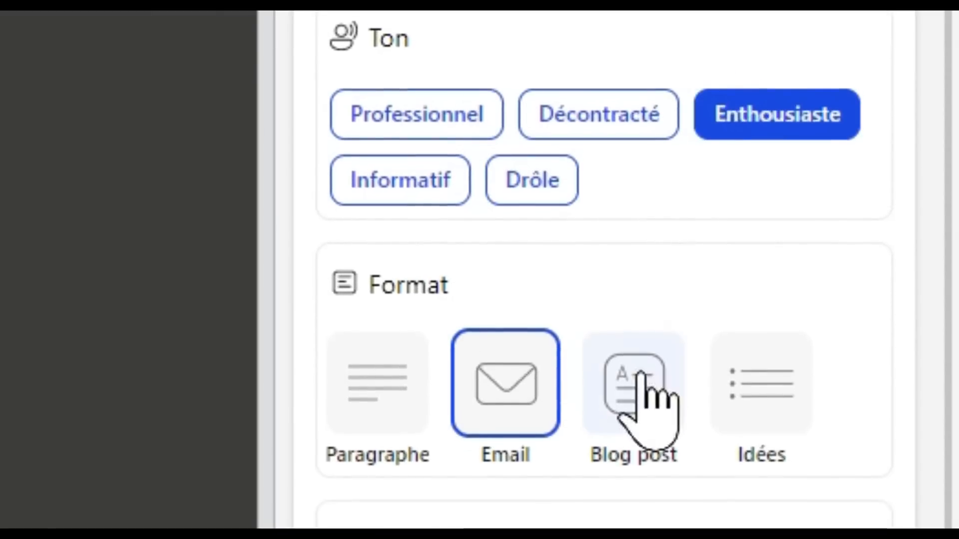
left_click(634, 510)
left_click(393, 520)
scroll(393, 520, "down", 1)
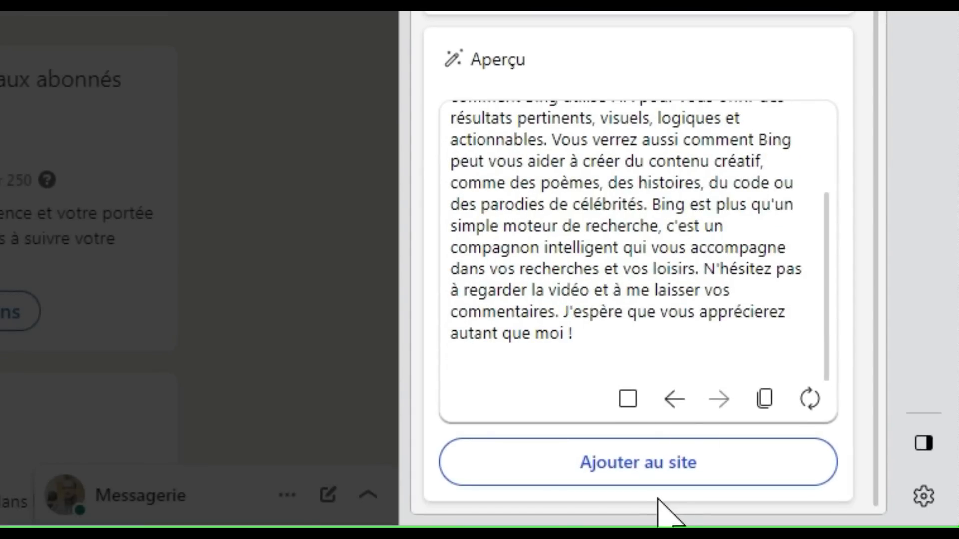
Add the generated draft to the LinkedIn post and append the suggested hashtags #microsoft, #comment, #recherche and #intelligenceartificielle
left_click(642, 482)
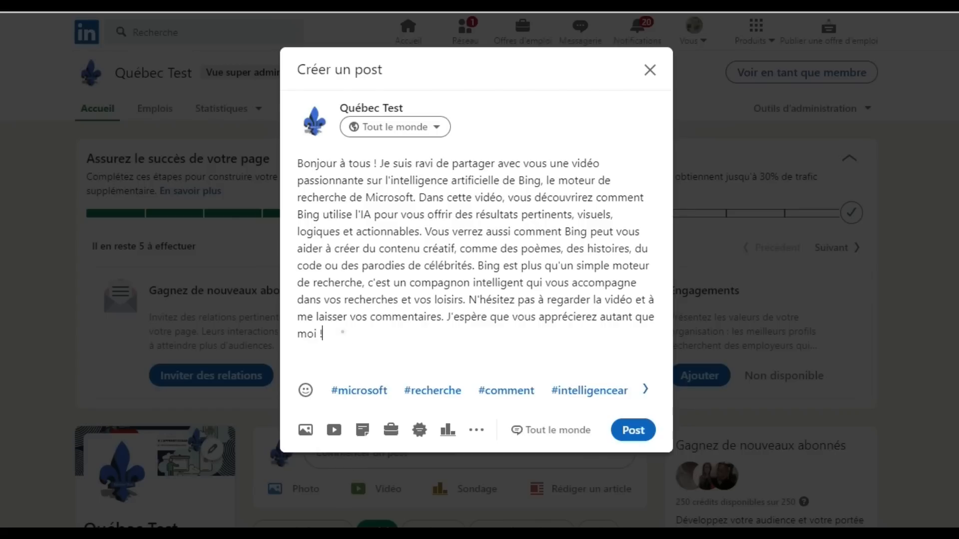
left_click(372, 391)
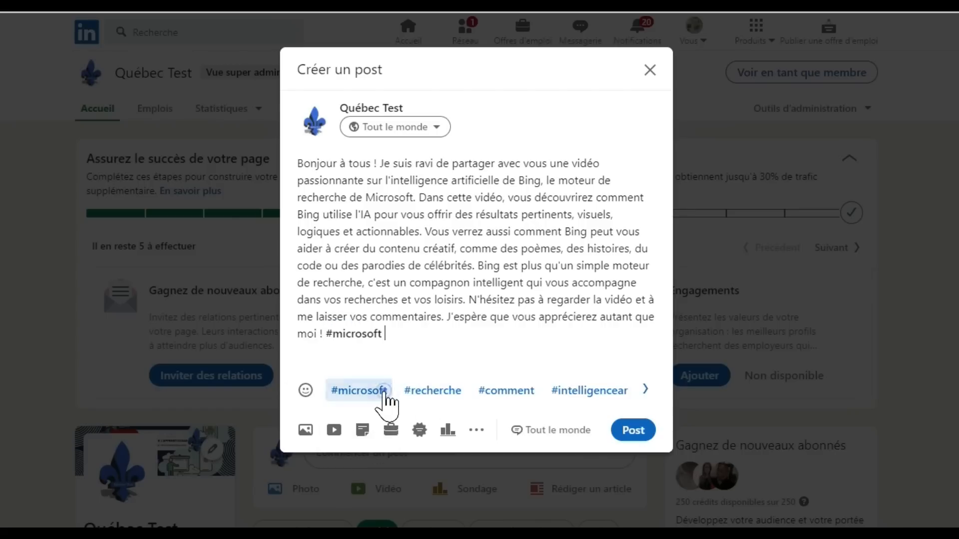
left_click(429, 390)
left_click(375, 392)
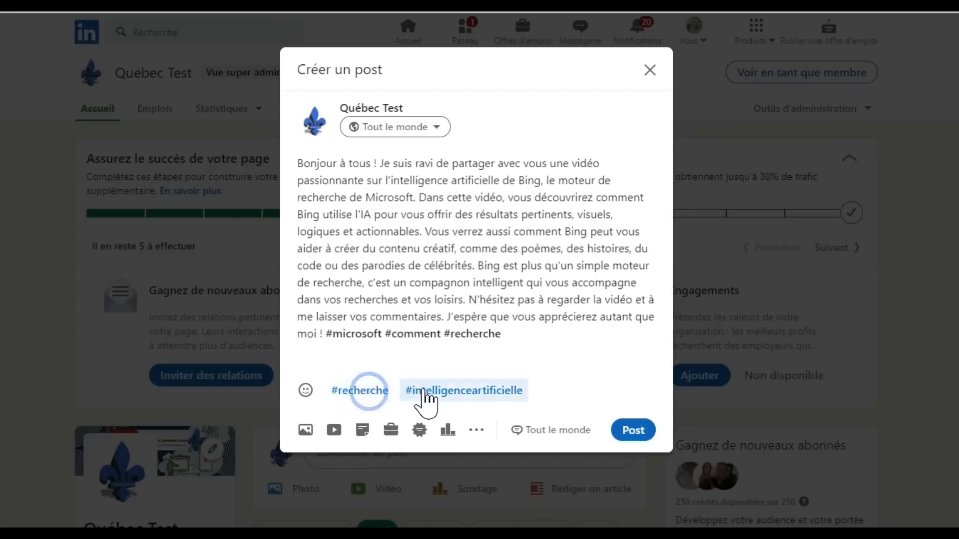
left_click(424, 392)
Remove the #comment hashtag from the end of the LinkedIn post
left_click_drag(636, 336, 501, 360)
left_click_drag(441, 333, 385, 333)
key("BackSpace")
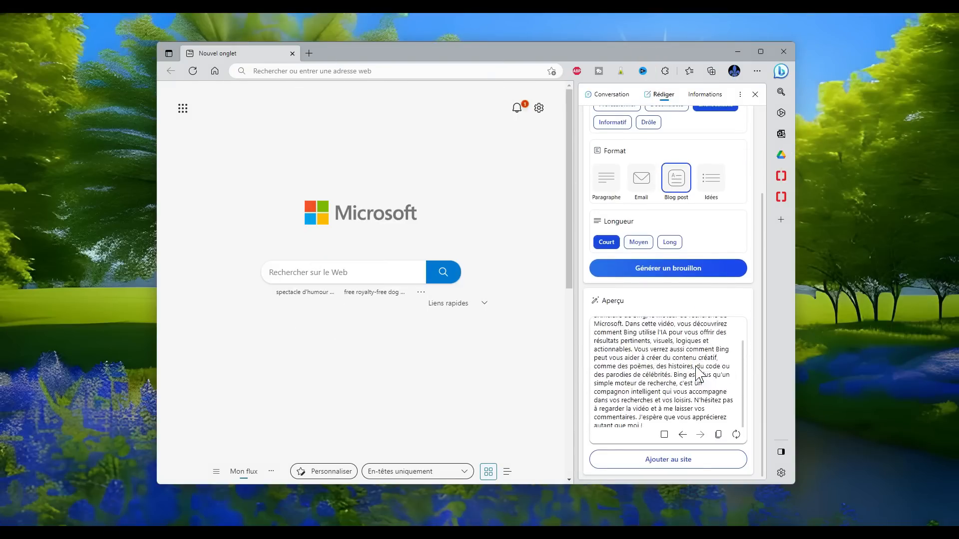
Review the draft settings and generated text, return to the Bing conversation view and close the sidebar
scroll(699, 373, "up", 2)
scroll(706, 178, "up", 3)
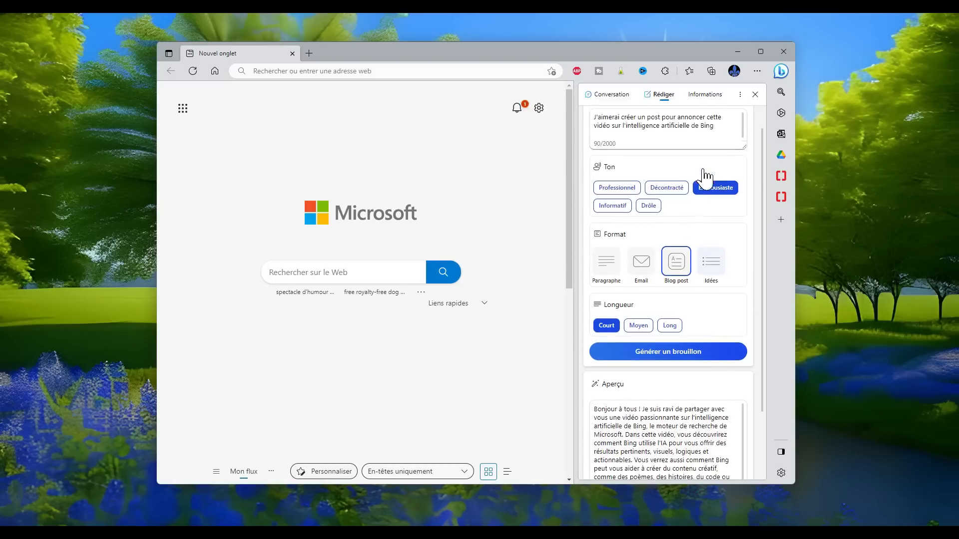
scroll(704, 265, "down", 3)
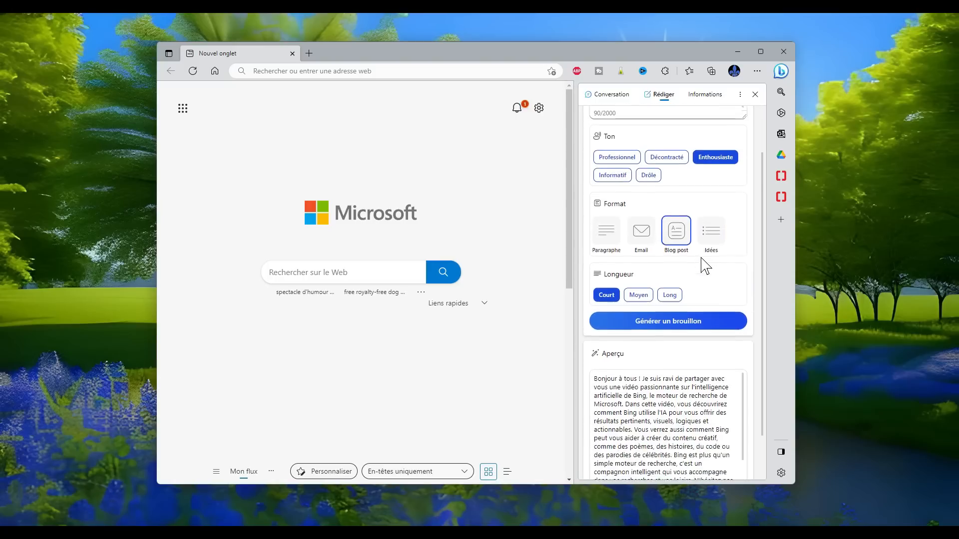
left_click(622, 95)
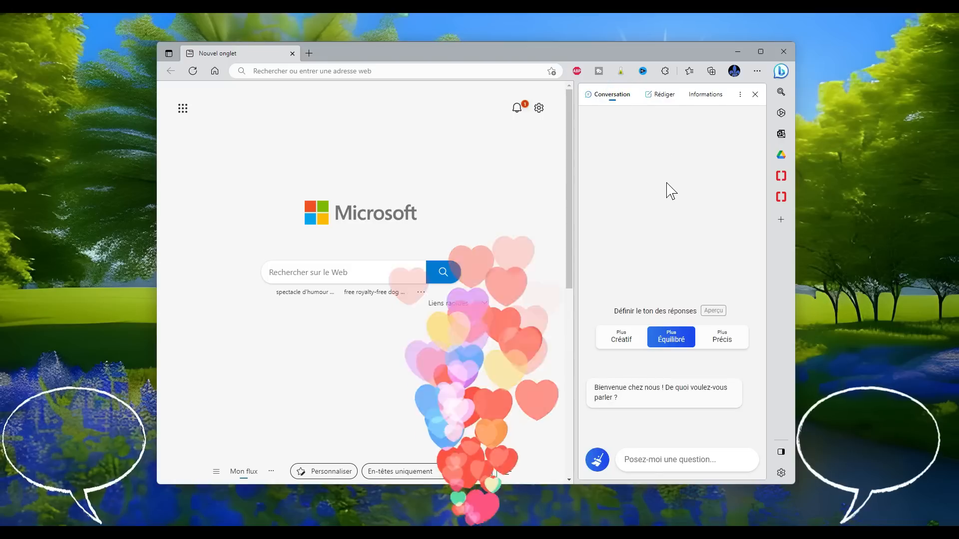
left_click(780, 72)
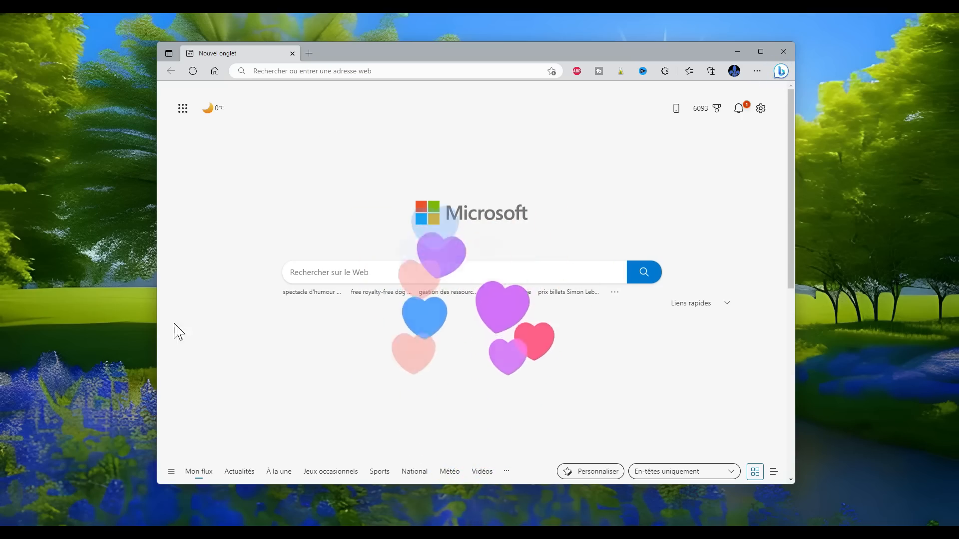